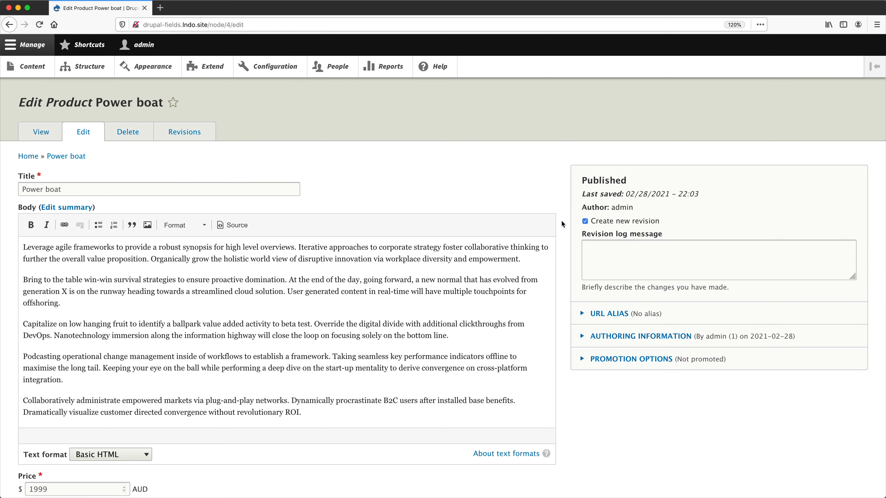
# Open the form display settings for the Product content type.
pyautogui.scroll(-3, 562, 224)
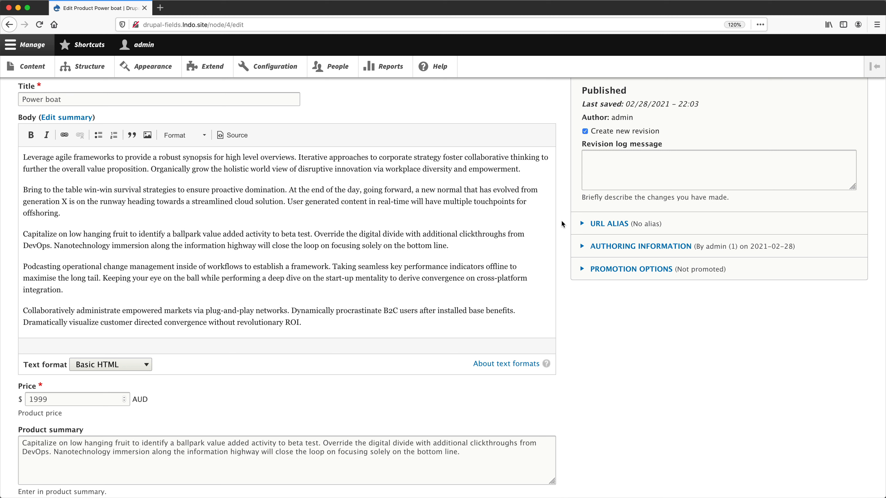
pyautogui.click(105, 66)
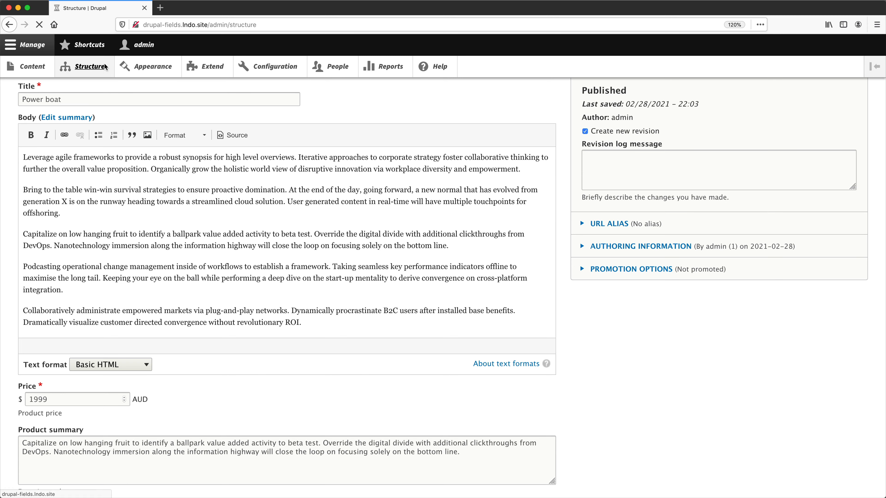
pyautogui.click(81, 272)
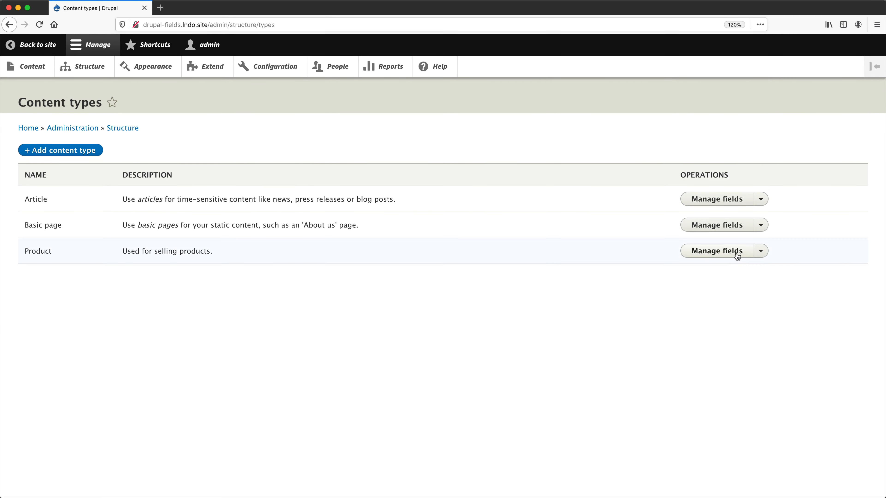
pyautogui.click(760, 251)
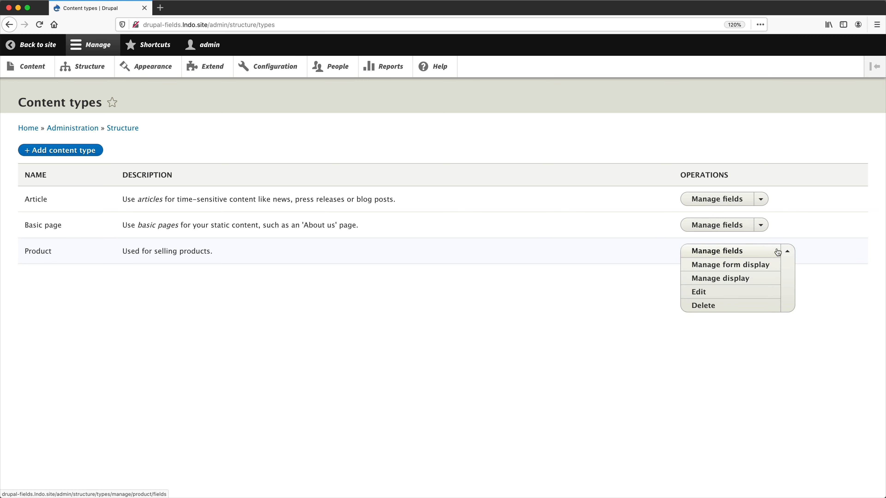
pyautogui.click(762, 266)
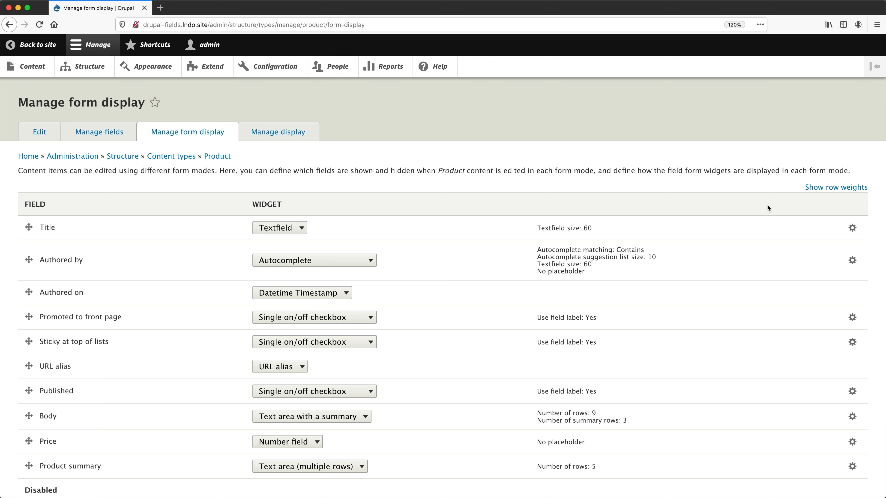
# Examine the Authored by field's widget choices and its autocomplete settings without changing them.
pyautogui.moveTo(29, 227)
pyautogui.mouseDown()
pyautogui.moveTo(28, 295)
pyautogui.moveTo(28, 237)
pyautogui.mouseUp()
pyautogui.scroll(-1, 230, 293)
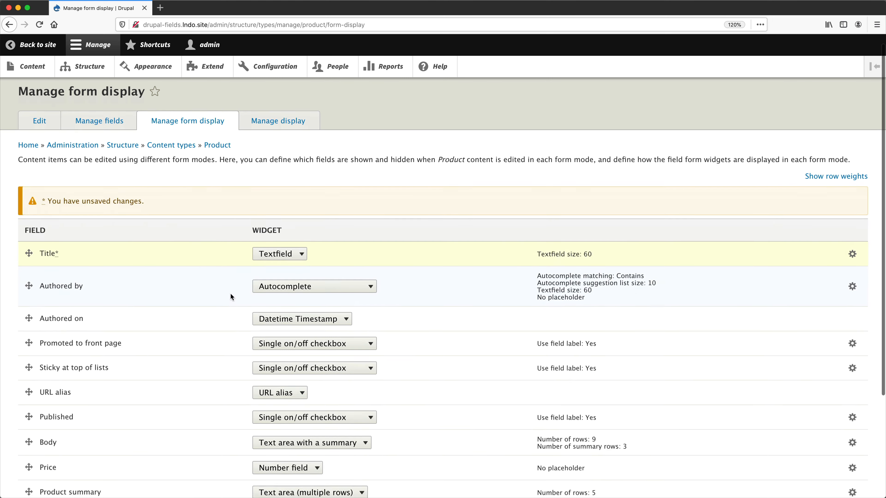
pyautogui.scroll(-3, 230, 293)
pyautogui.click(370, 209)
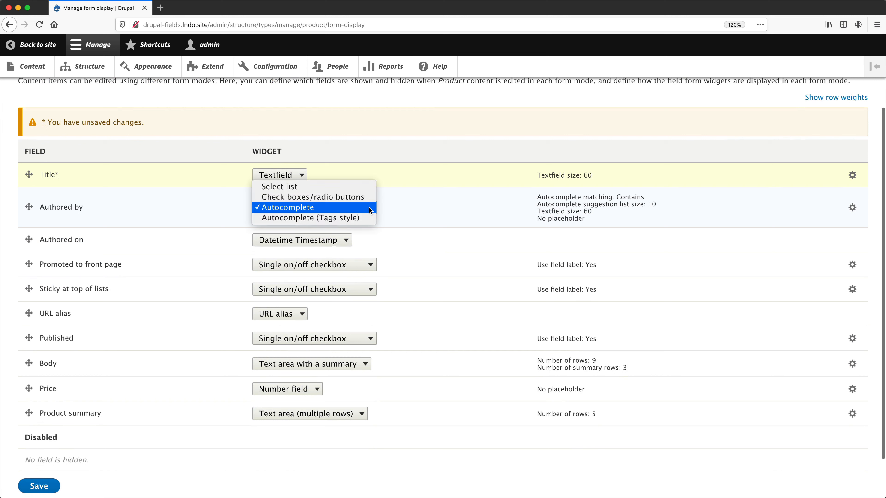
pyautogui.click(387, 204)
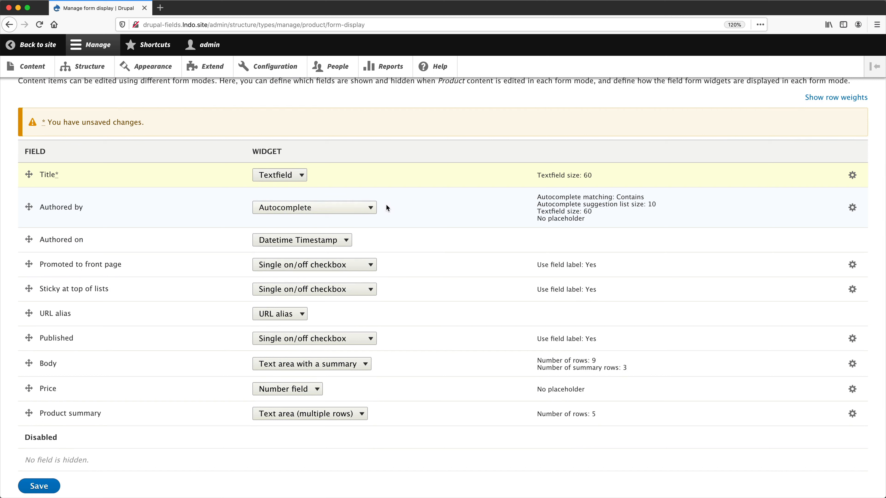
pyautogui.click(852, 209)
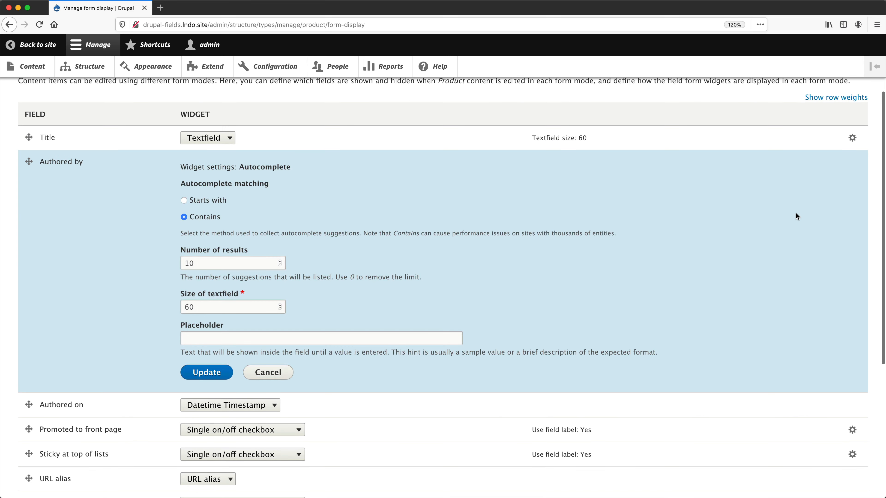
pyautogui.click(273, 373)
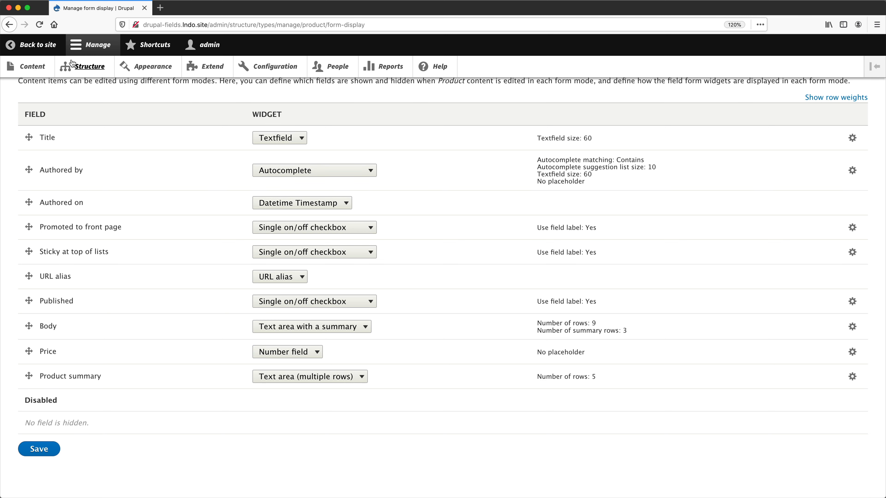
# Open the Content admin page in a separate browser window tiled beside the form display window.
pyautogui.keyDown('super'); pyautogui.click(31, 66); pyautogui.keyUp('super')
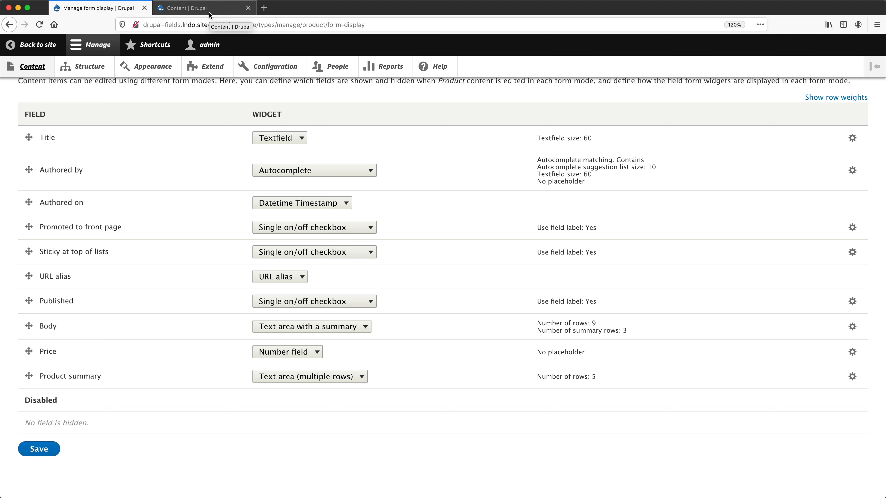
pyautogui.hotkey('ctrl', 'alt', 'Right')
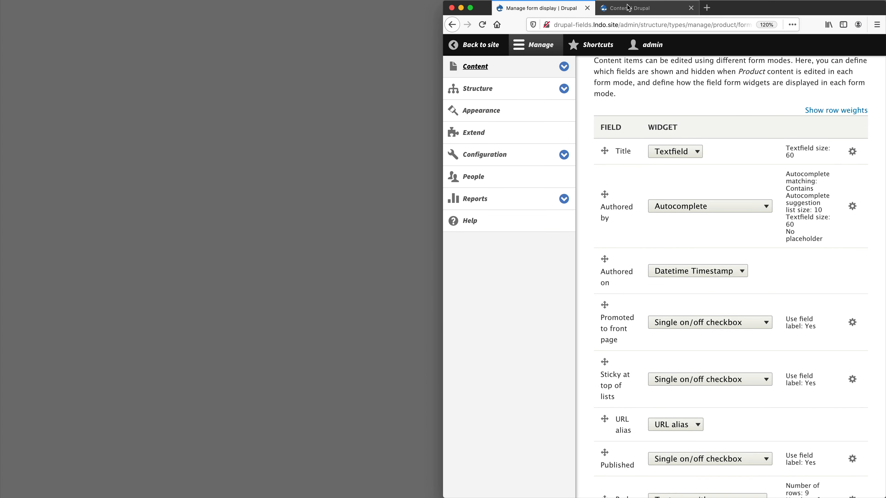
pyautogui.moveTo(627, 5); pyautogui.dragTo(610, 53)
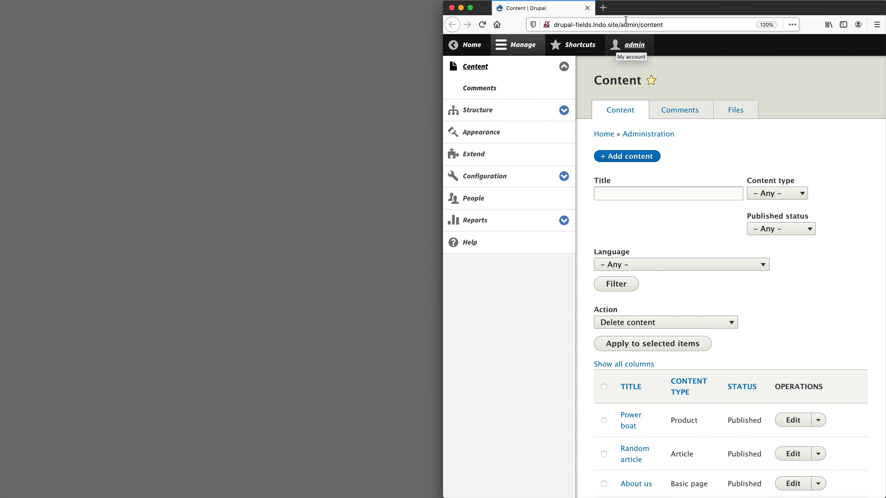
pyautogui.hotkey('ctrl', 'alt', 'Left')
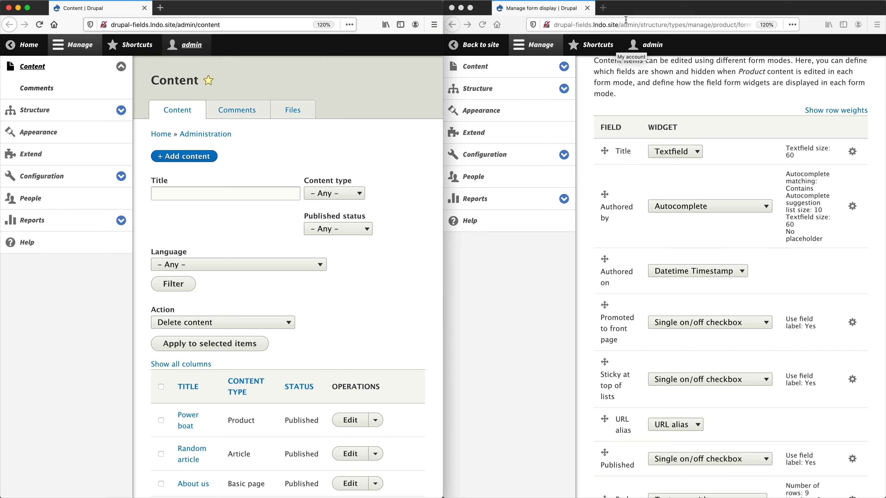
pyautogui.click(543, 51)
pyautogui.click(542, 46)
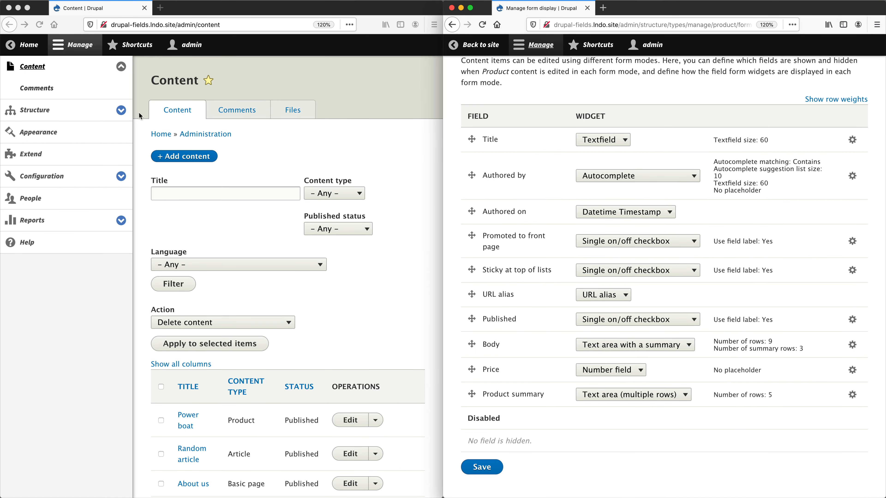
# Open the Create Product form in the left window to compare its field order.
pyautogui.click(228, 156)
pyautogui.click(209, 156)
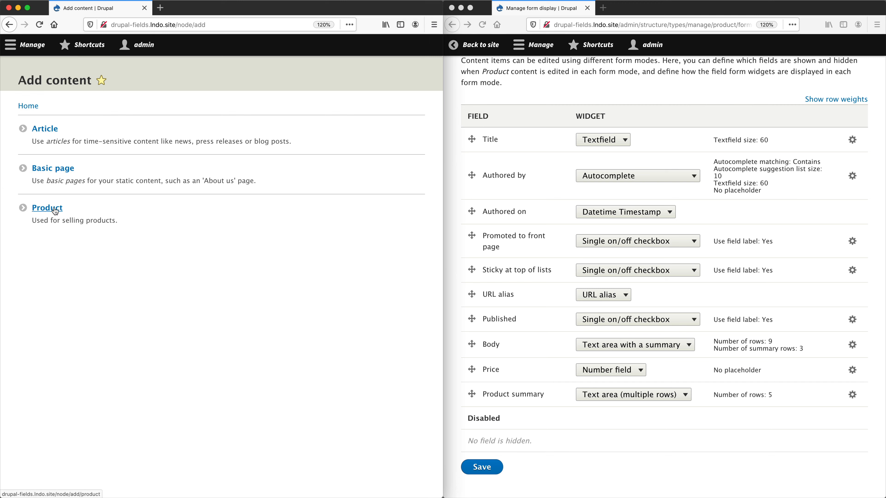
pyautogui.click(54, 209)
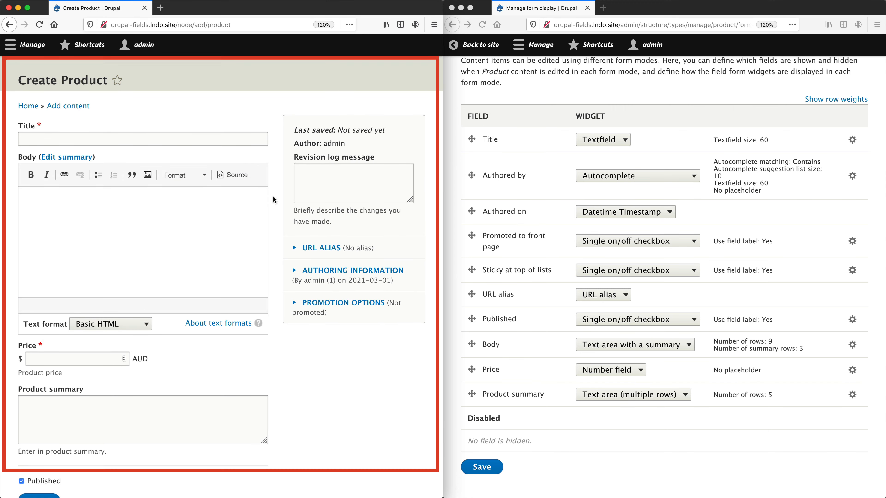
pyautogui.click(689, 94)
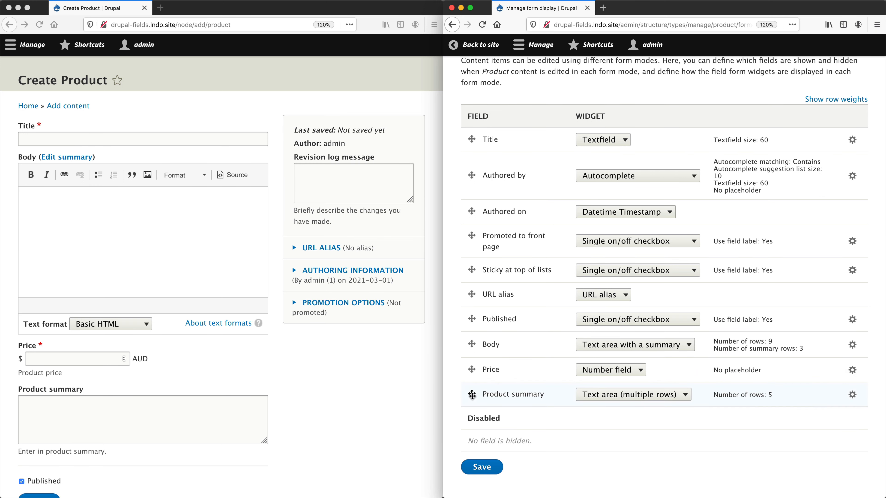
# Reorder the form fields to Title, Product summary, Price, Body and save the form display.
pyautogui.moveTo(471, 394); pyautogui.dragTo(480, 166)
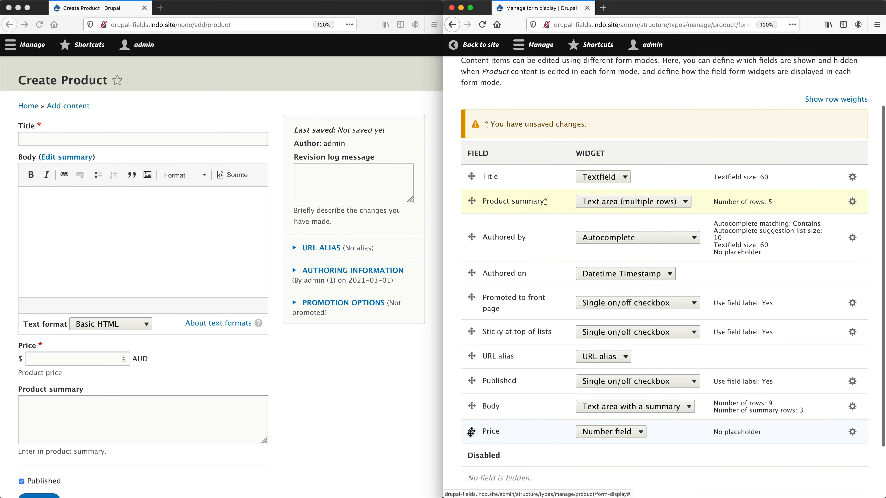
pyautogui.moveTo(472, 431); pyautogui.dragTo(471, 227)
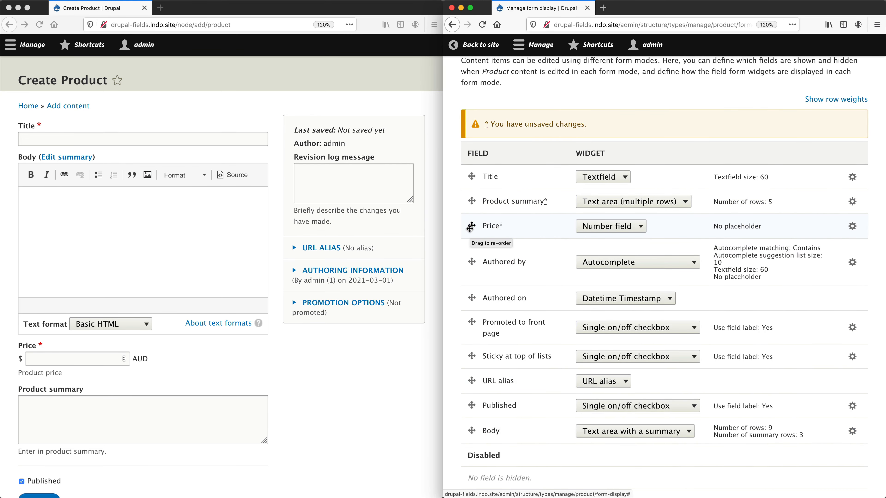
pyautogui.moveTo(472, 431); pyautogui.dragTo(478, 260)
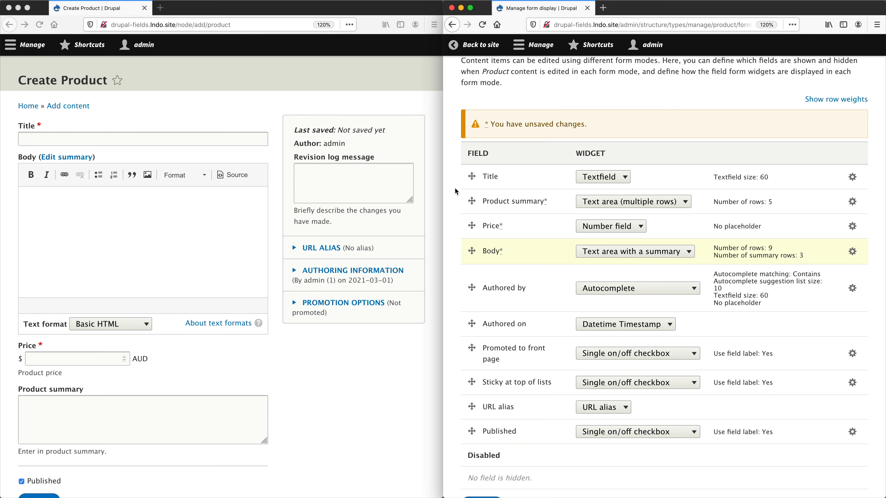
pyautogui.scroll(-2, 457, 193)
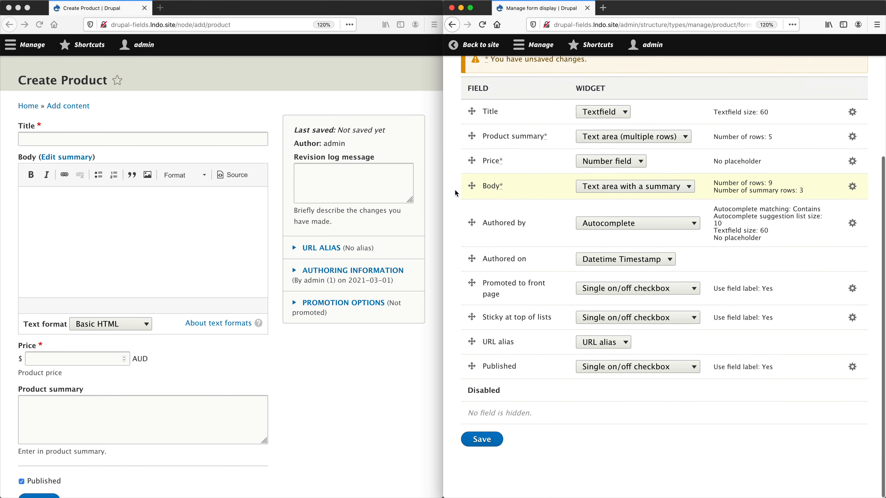
pyautogui.click(482, 440)
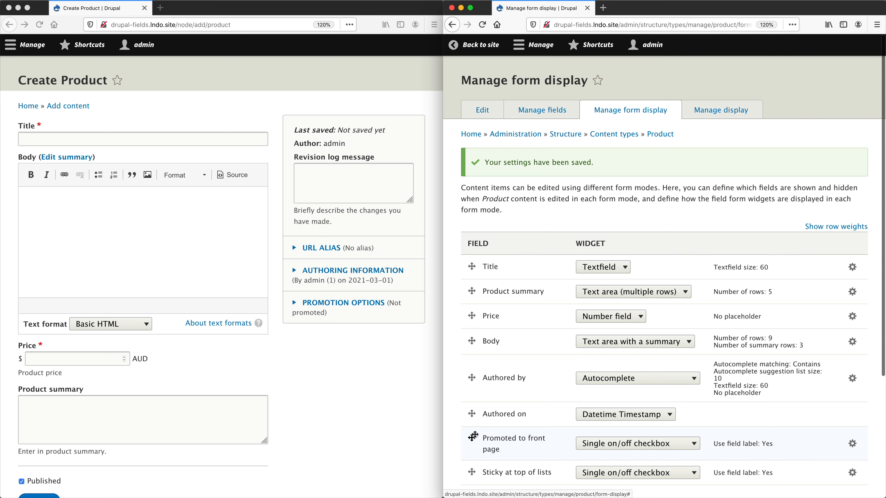
# Reload the Create Product form and compare its field order with the form display settings.
pyautogui.click(308, 384)
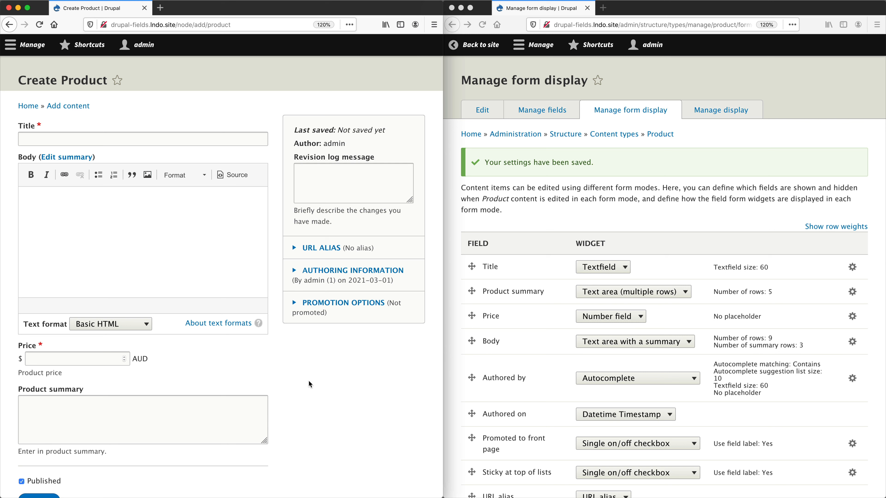
pyautogui.press('super+r')
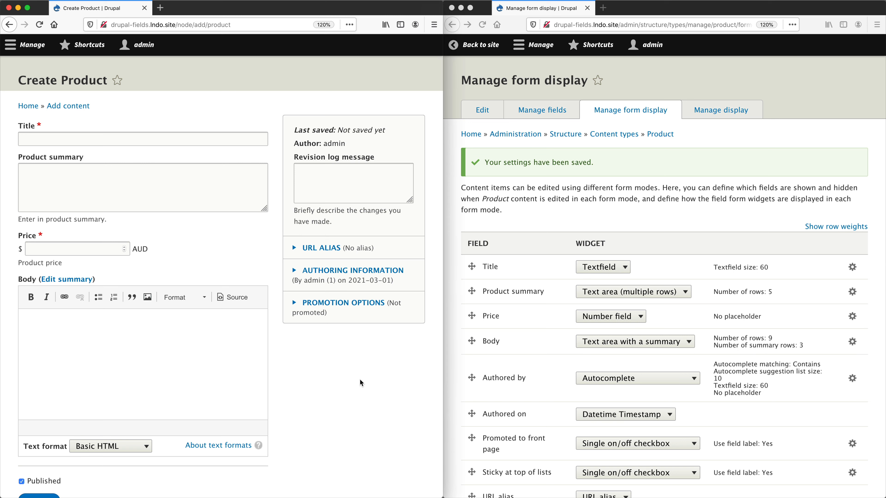
pyautogui.click(571, 232)
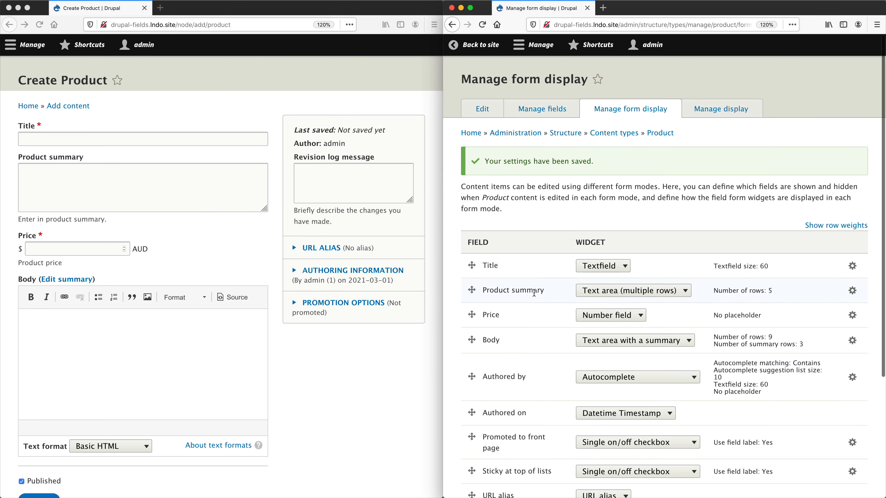
pyautogui.scroll(-5, 558, 255)
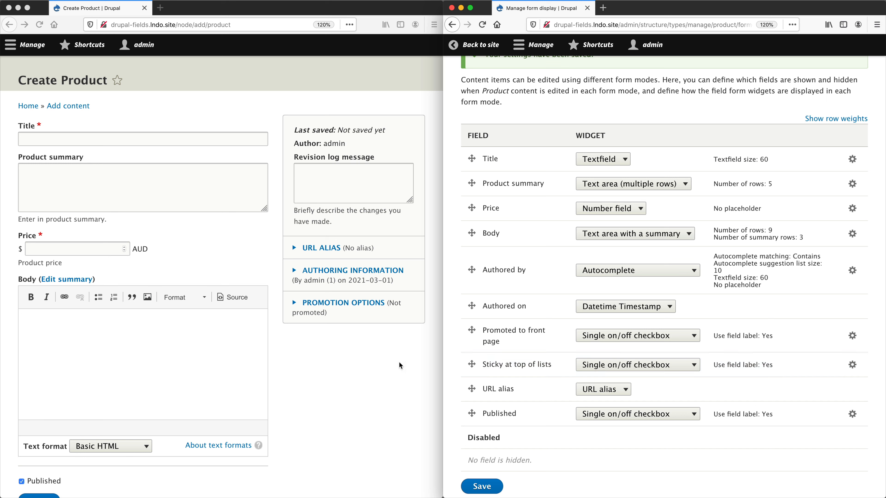
pyautogui.click(377, 364)
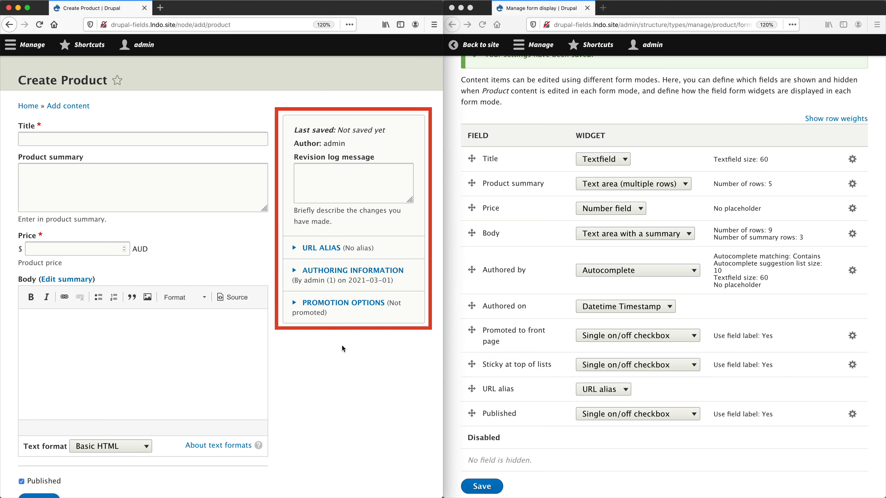
# Move the Product summary field into the Disabled section and save the form display.
pyautogui.click(618, 103)
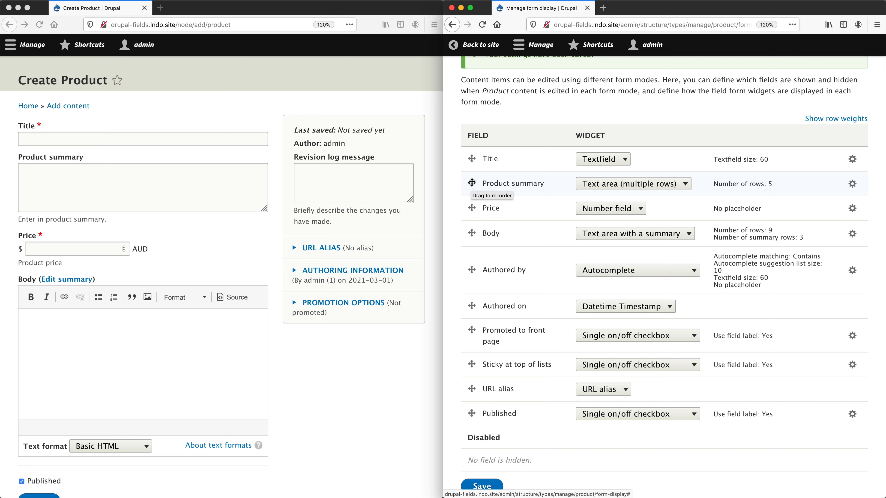
pyautogui.moveTo(471, 182); pyautogui.dragTo(464, 437)
pyautogui.click(492, 468)
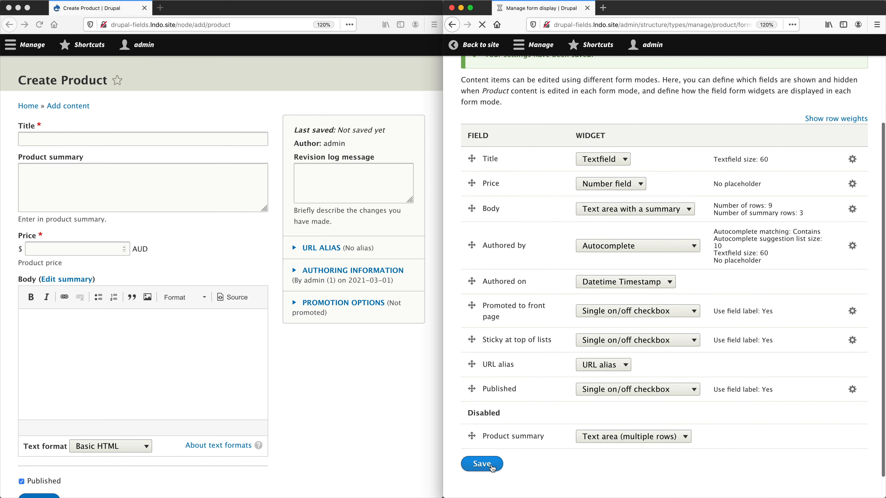
# Reload the Create Product form to review which fields it shows.
pyautogui.click(289, 378)
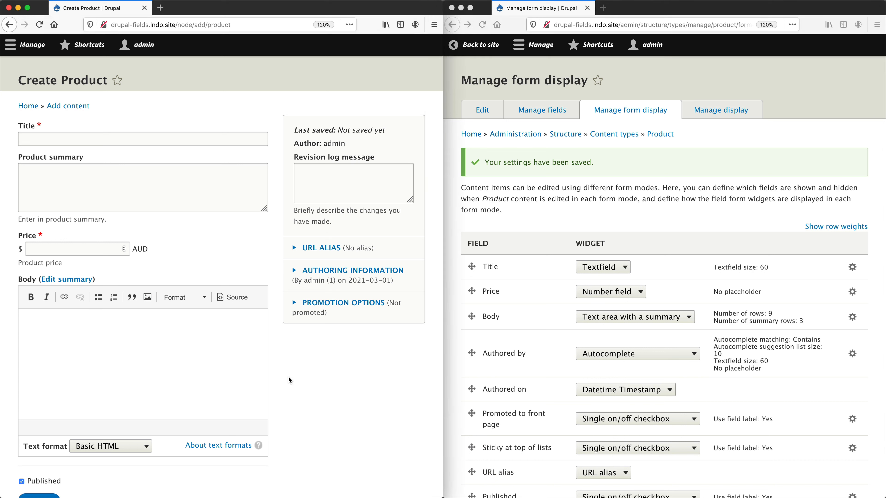
pyautogui.press('super+r')
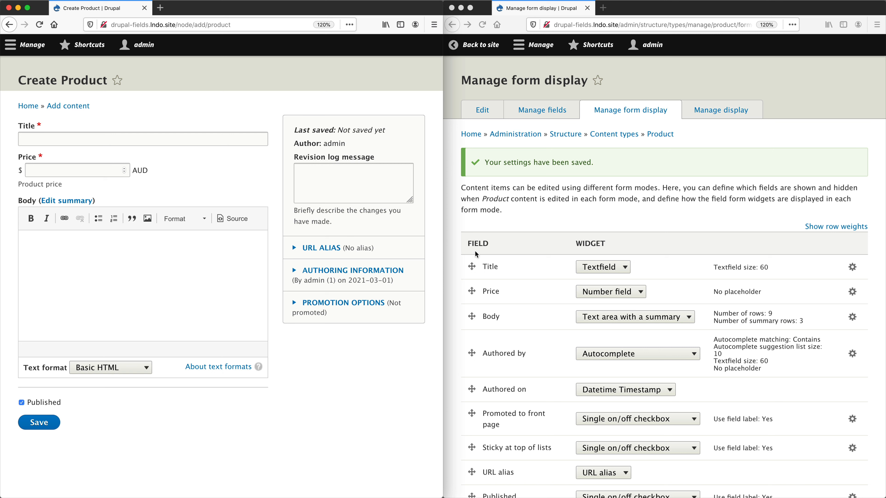
pyautogui.click(526, 224)
pyautogui.scroll(-3, 527, 244)
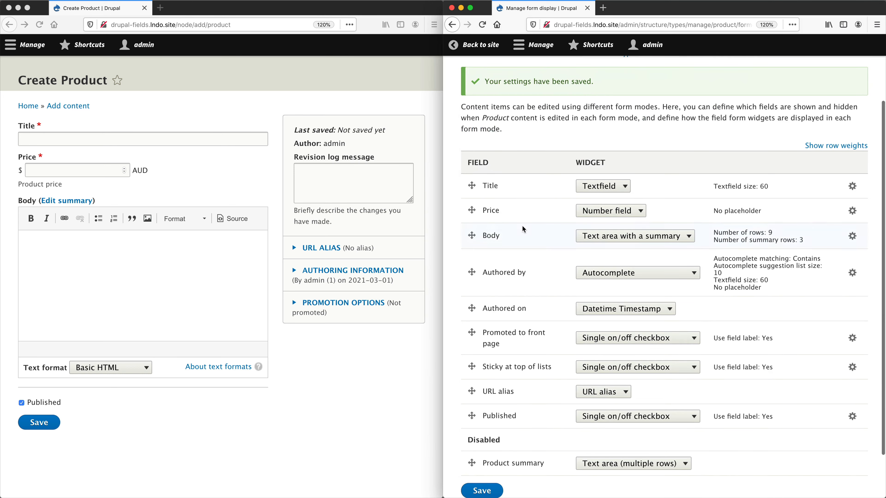
# Move Product summary back below Title to re-enable it and save the form display.
pyautogui.moveTo(472, 454); pyautogui.dragTo(475, 210)
pyautogui.scroll(-2, 484, 394)
pyautogui.click(483, 438)
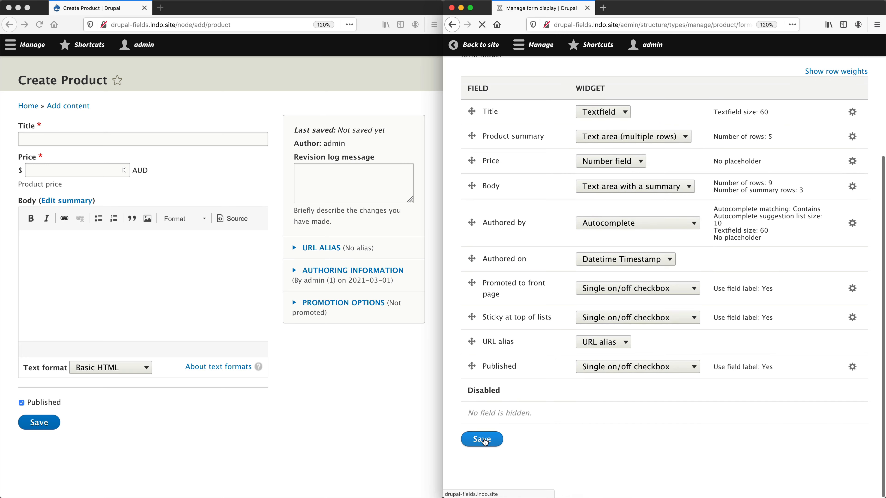
pyautogui.click(394, 419)
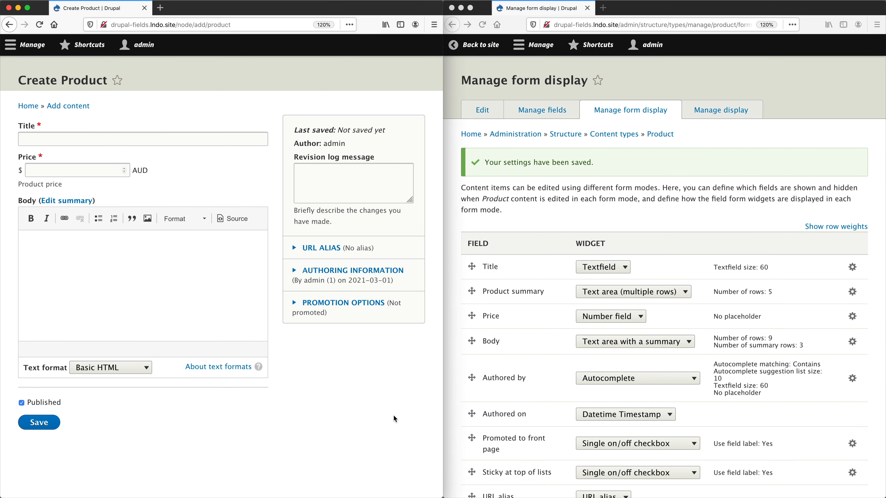
# Reload the Create Product form and review the widget options available for the Title field.
pyautogui.press('super+r')
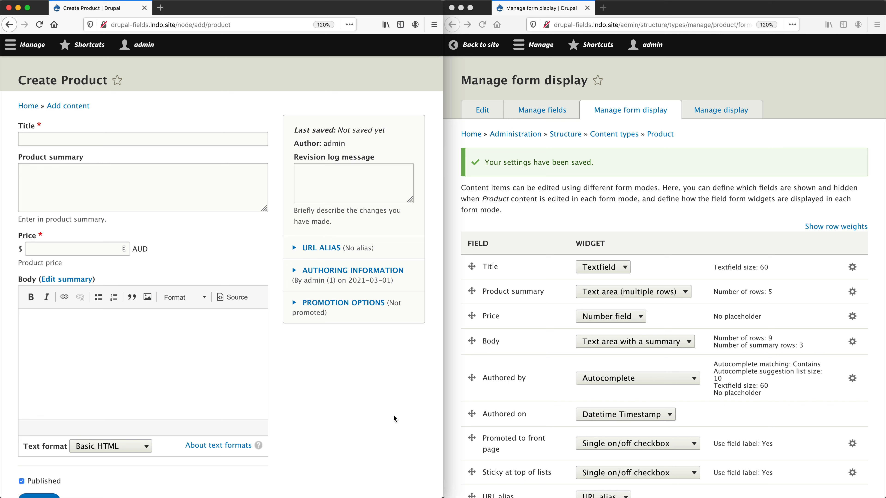
pyautogui.click(657, 216)
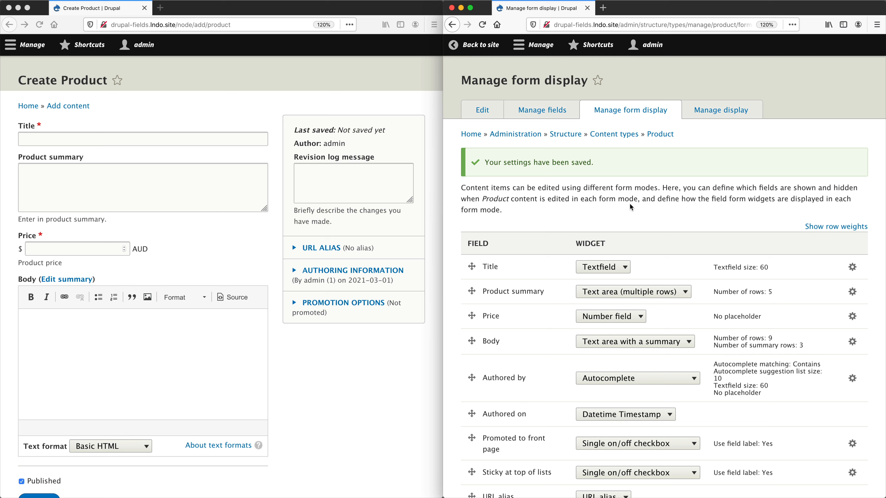
pyautogui.click(624, 268)
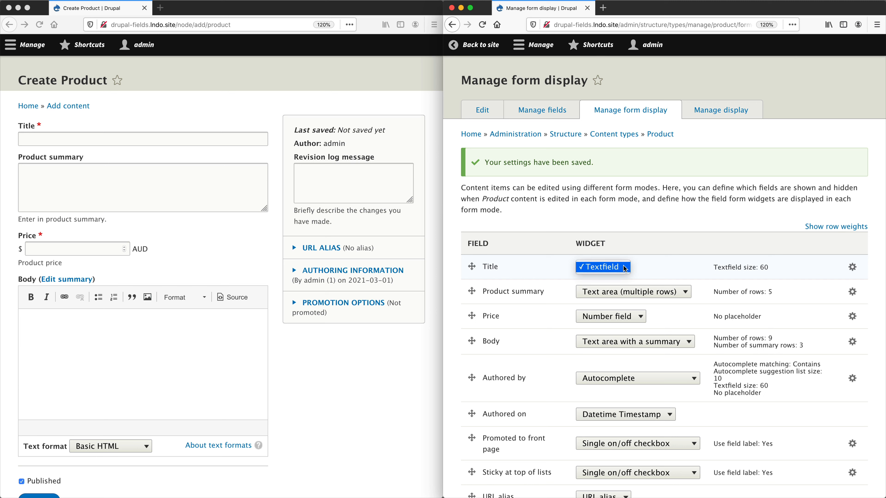
pyautogui.click(625, 268)
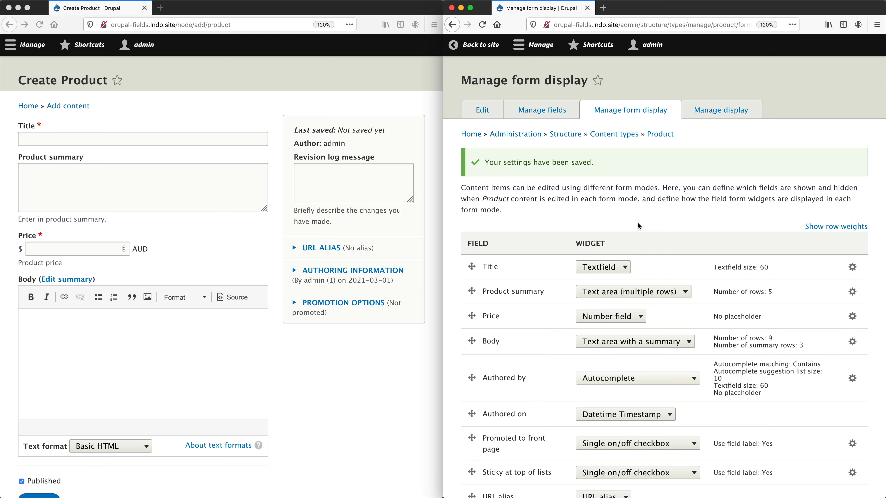
# Change the Authored by widget to Select list and save the form display.
pyautogui.scroll(-5, 639, 226)
pyautogui.click(649, 227)
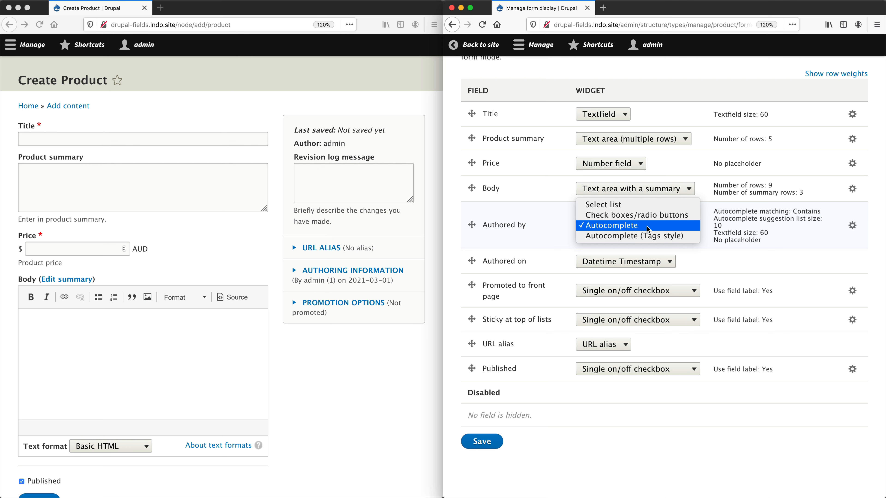
pyautogui.click(648, 204)
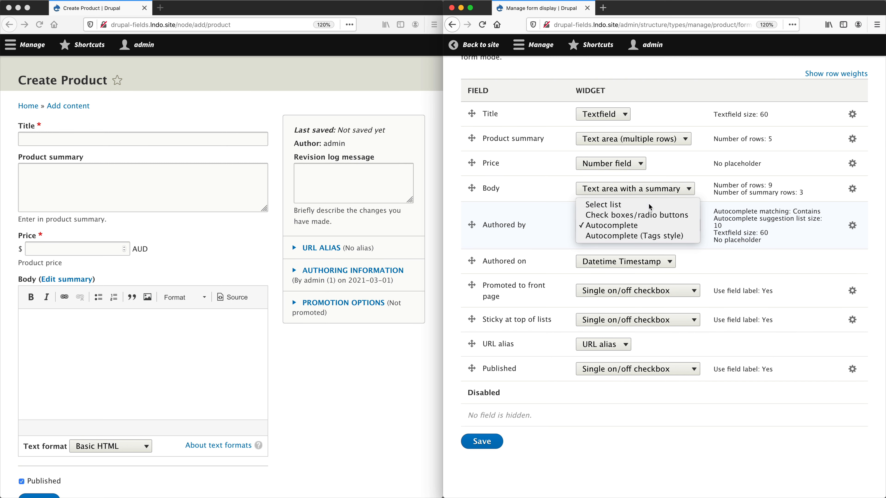
pyautogui.click(483, 441)
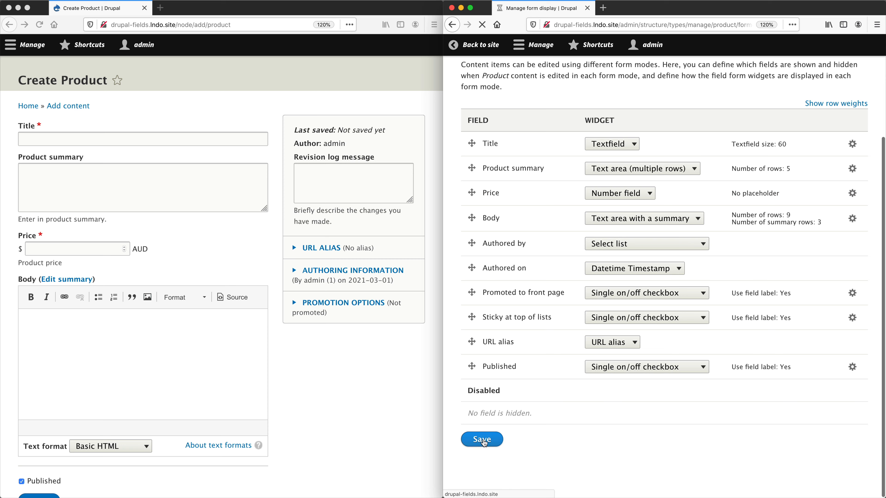
# Expand Authoring information on the Create Product form and inspect the Authored by select list.
pyautogui.click(352, 393)
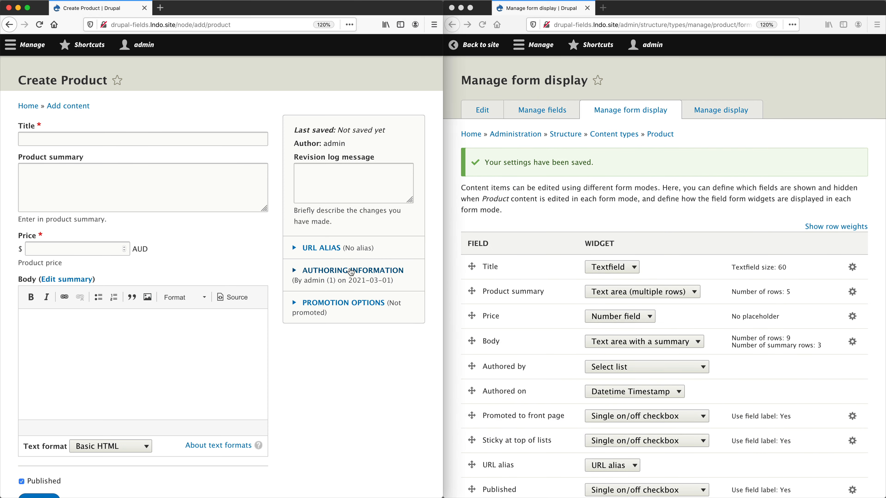
pyautogui.click(352, 273)
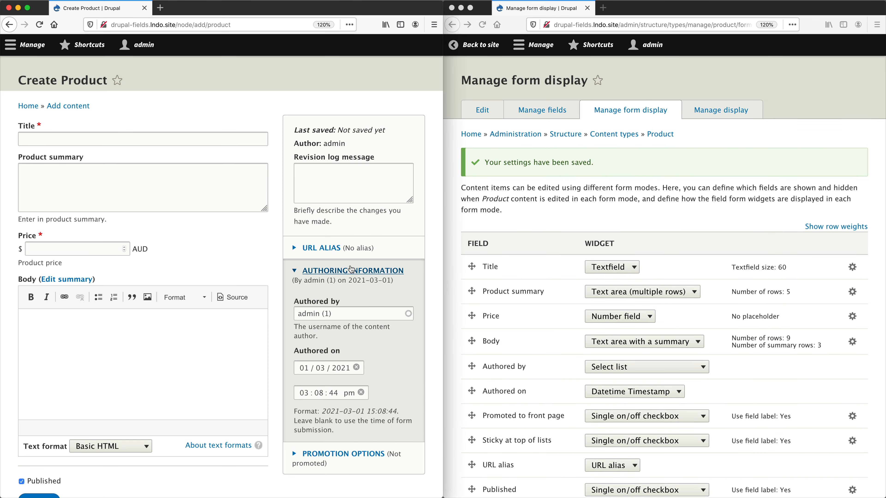
pyautogui.click(352, 270)
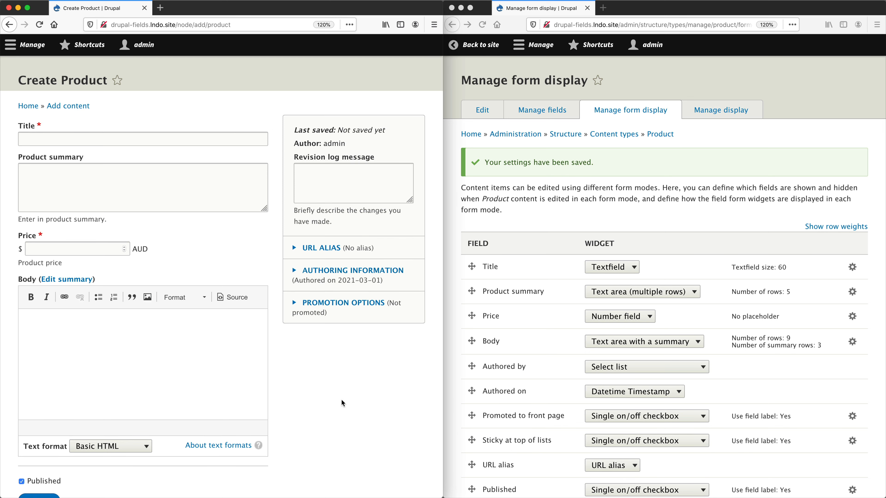
pyautogui.click(359, 271)
pyautogui.click(342, 311)
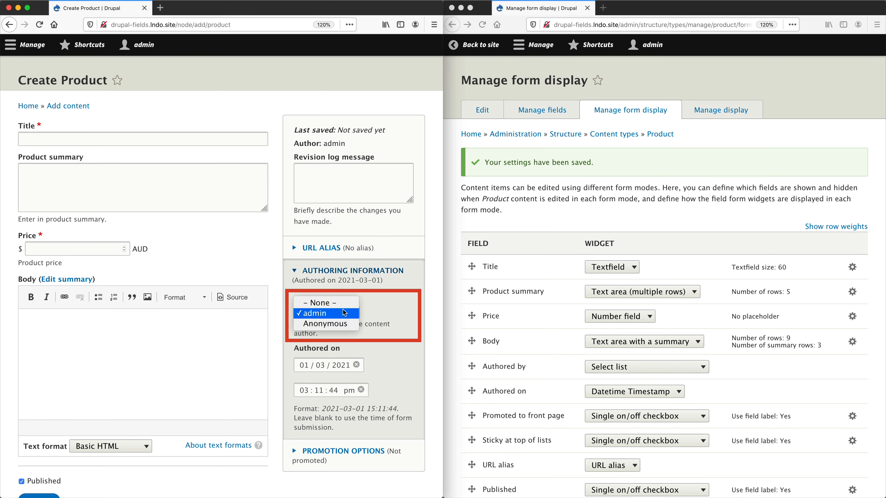
pyautogui.click(344, 313)
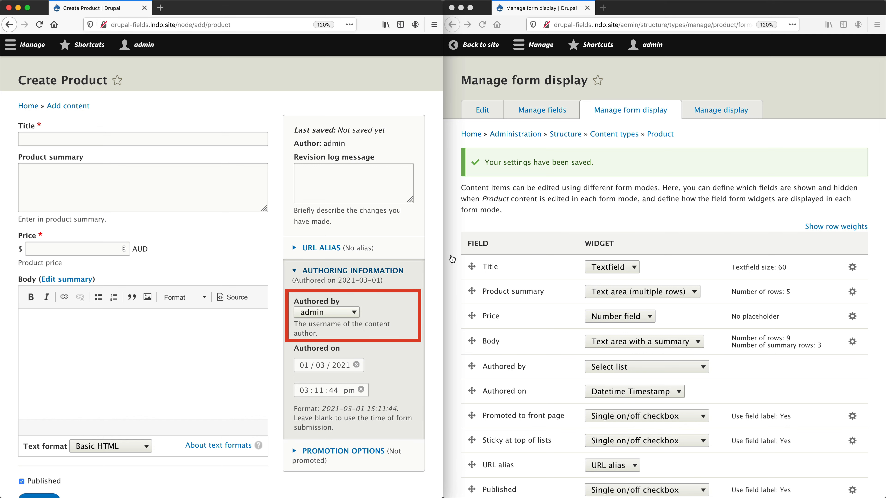
# Change the Authored by widget to Check boxes/radio buttons and save the form display.
pyautogui.click(534, 226)
pyautogui.scroll(-3, 534, 226)
pyautogui.click(624, 276)
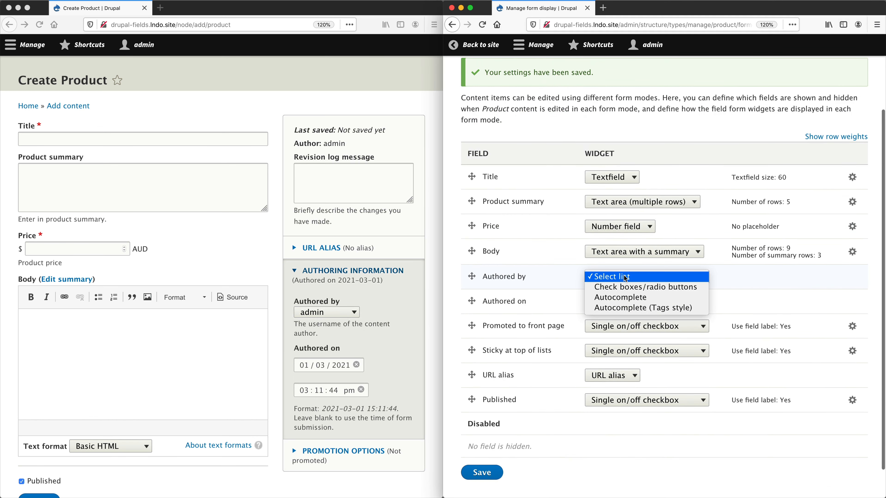
pyautogui.click(625, 288)
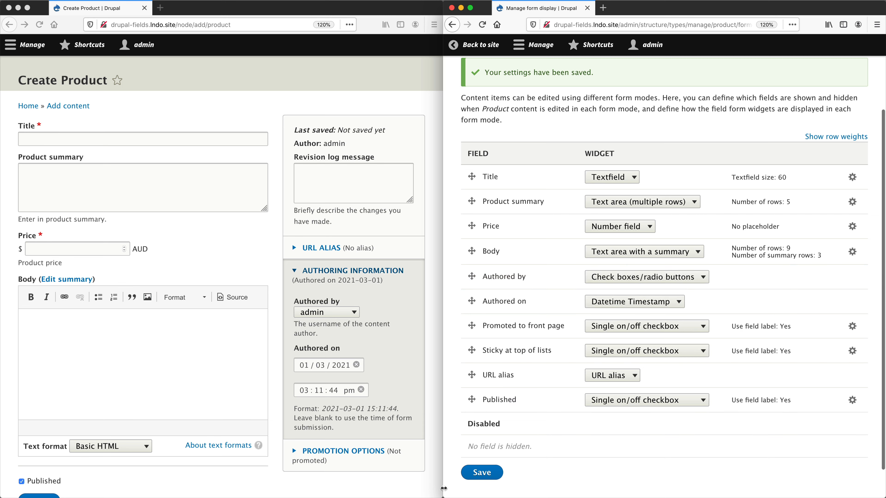
pyautogui.click(481, 473)
# Reload the Create Product form and expand Authoring information to view the Authored by field.
pyautogui.click(325, 486)
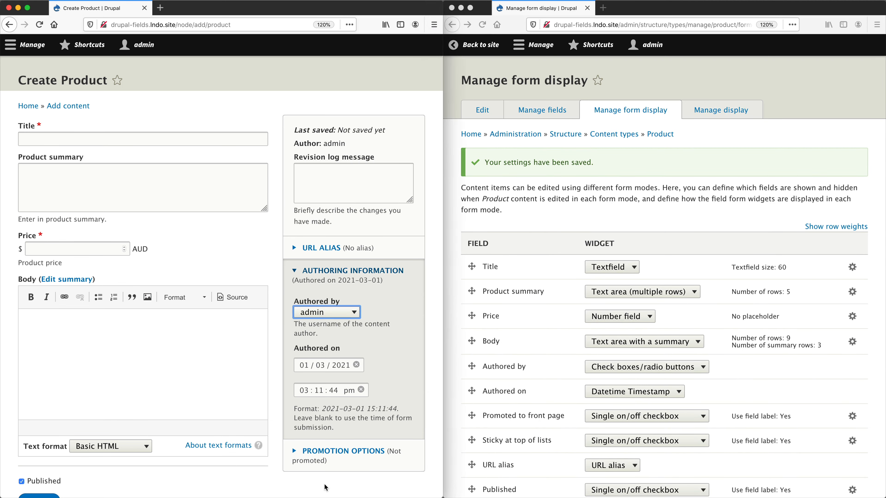
pyautogui.press('super+r')
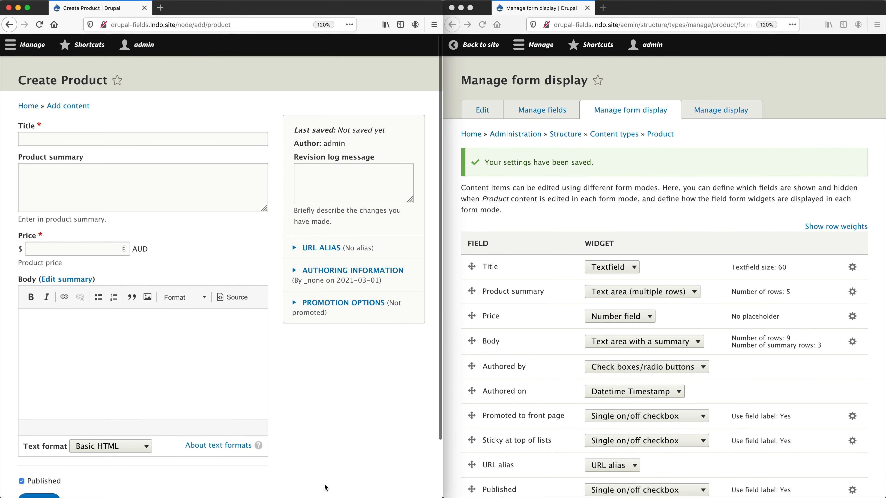
pyautogui.click(340, 270)
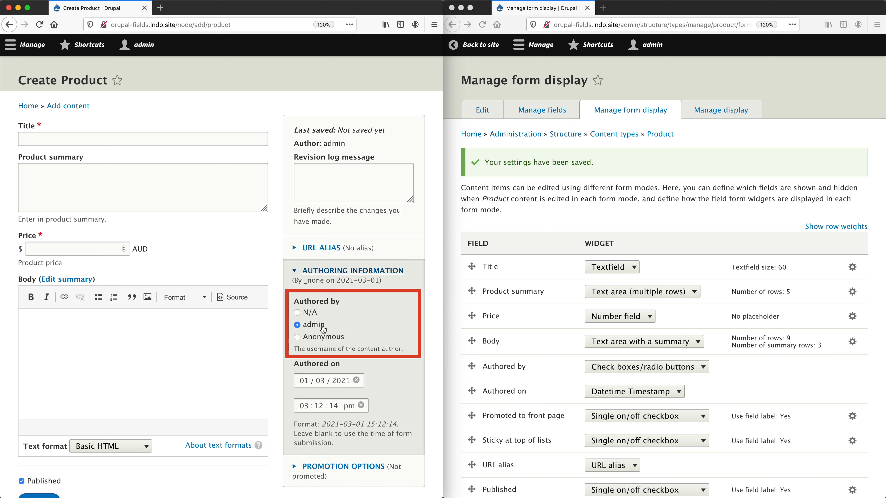
# Set the Authored by widget back to Autocomplete and save the form display.
pyautogui.click(603, 232)
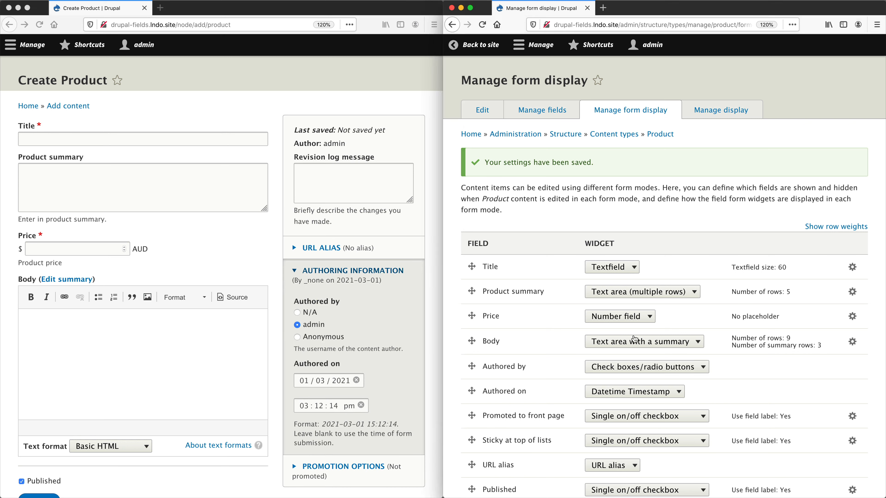
pyautogui.click(634, 369)
pyautogui.click(631, 381)
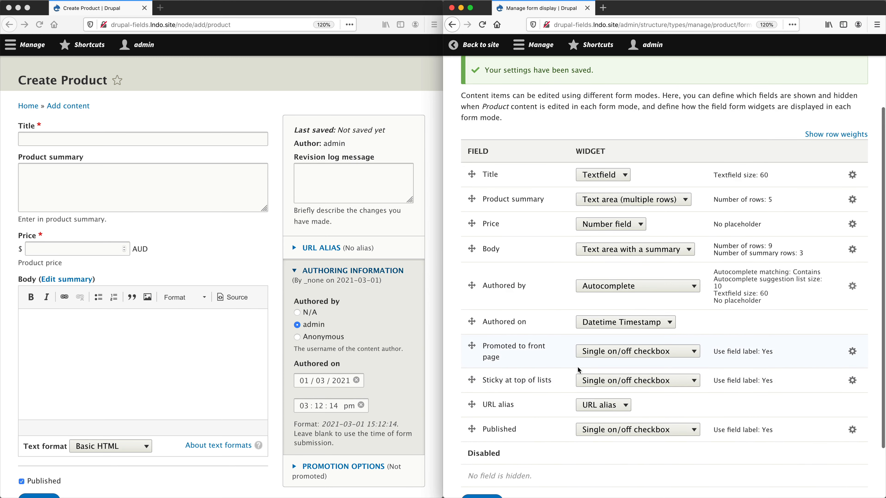
pyautogui.scroll(-5, 547, 422)
pyautogui.click(481, 439)
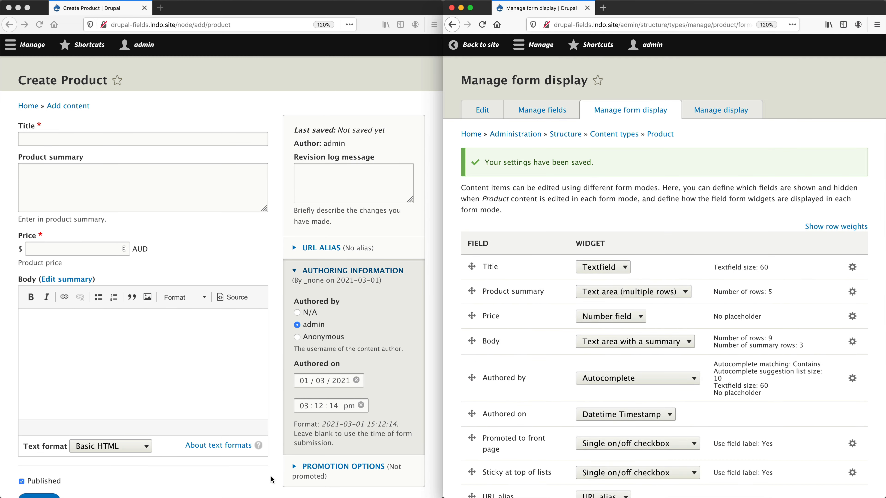
# Reload the Create Product form and review the widget options for Price, Promoted to front page and URL alias.
pyautogui.click(273, 480)
pyautogui.press('super+r')
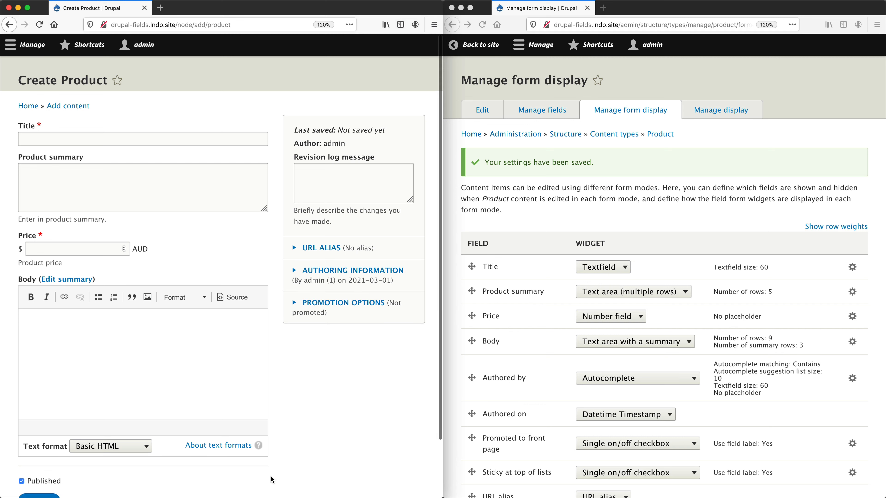
pyautogui.click(614, 214)
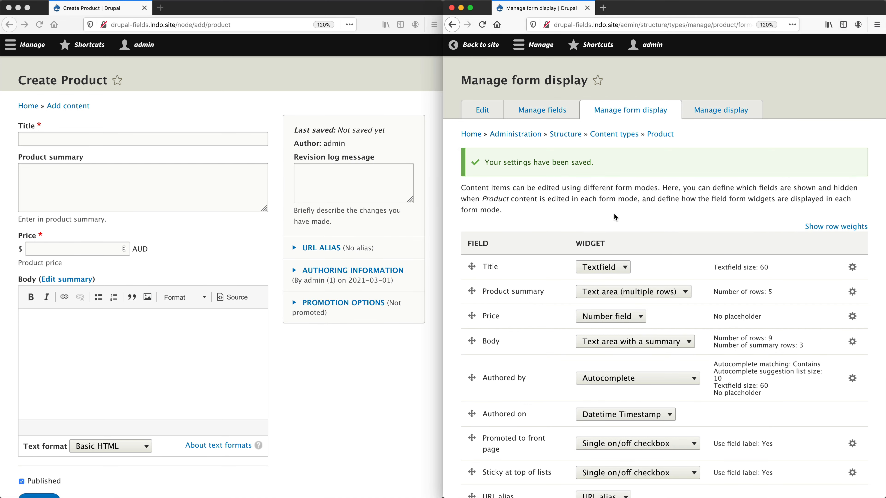
pyautogui.scroll(-5, 616, 209)
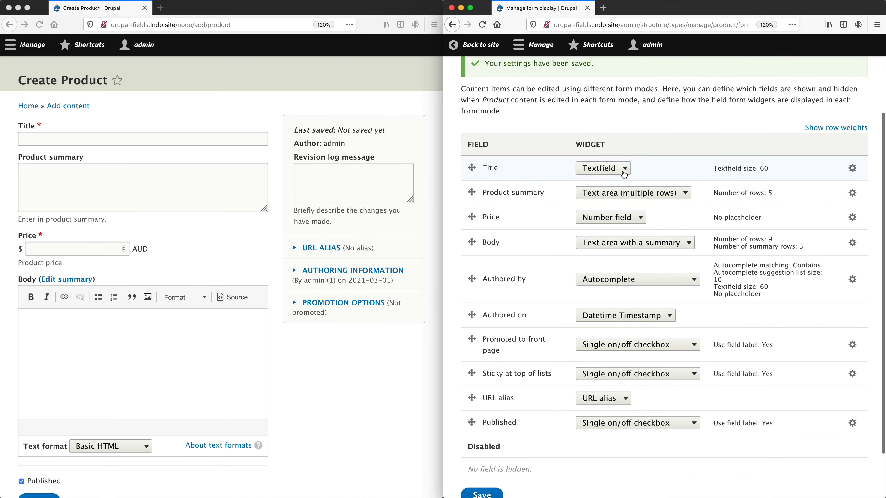
pyautogui.click(627, 218)
pyautogui.click(627, 218)
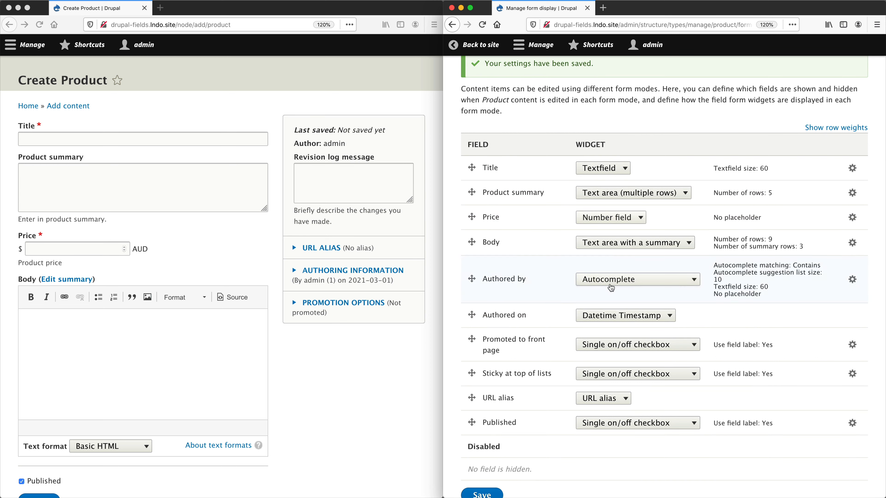
pyautogui.click(620, 346)
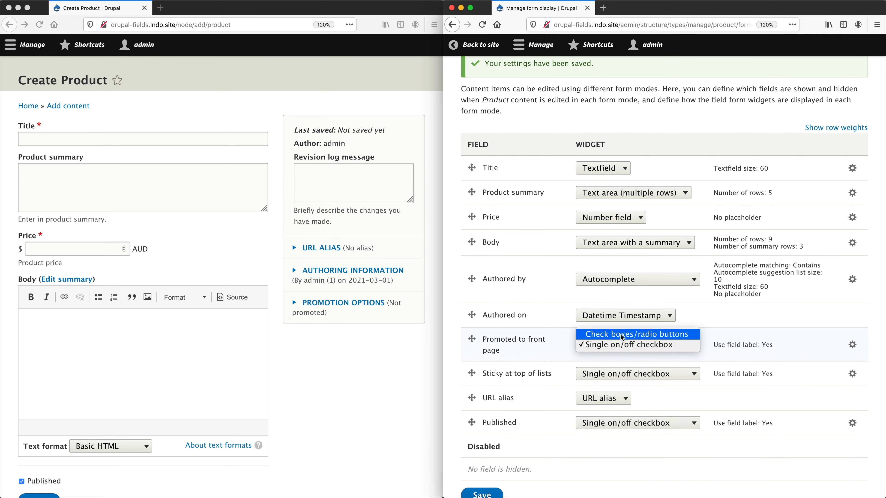
pyautogui.click(620, 346)
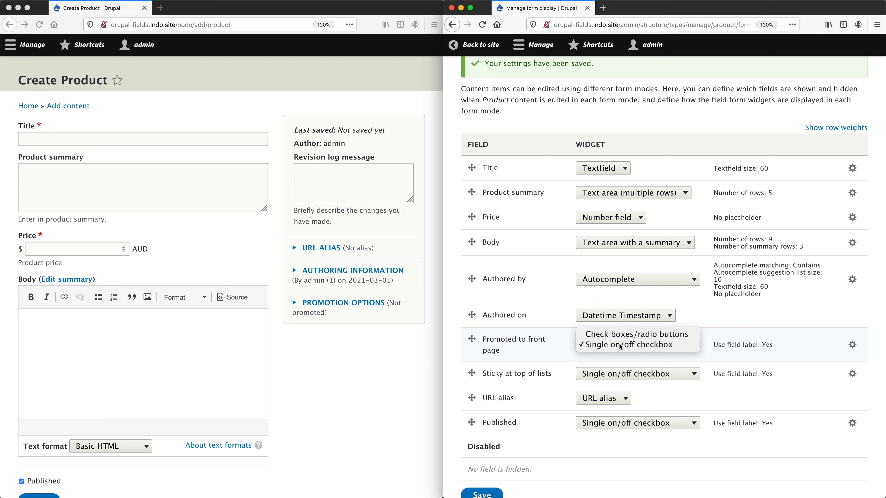
pyautogui.click(601, 399)
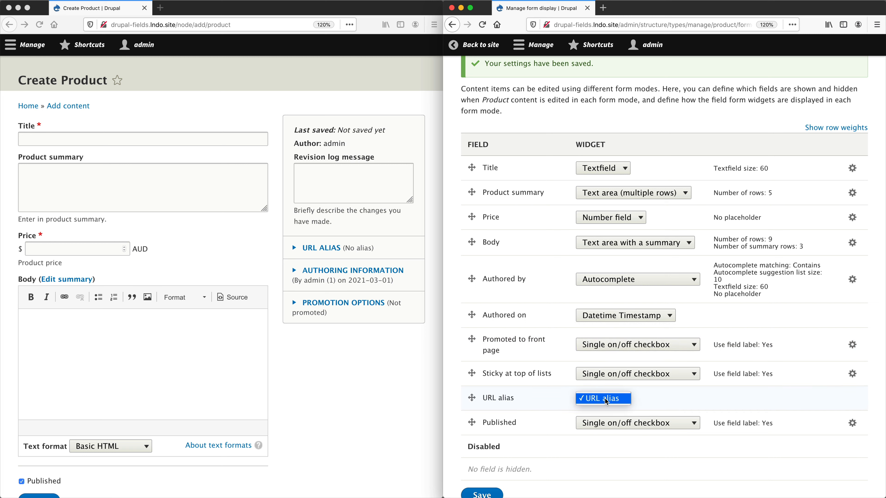
pyautogui.click(605, 401)
pyautogui.scroll(3, 645, 217)
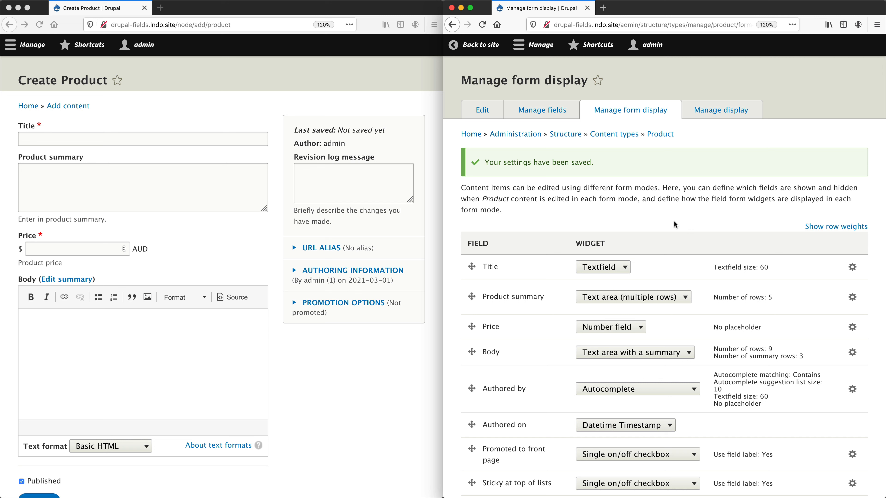
# Set the Product summary widget to 3 rows, save the form display, and reload the Create Product form.
pyautogui.click(852, 297)
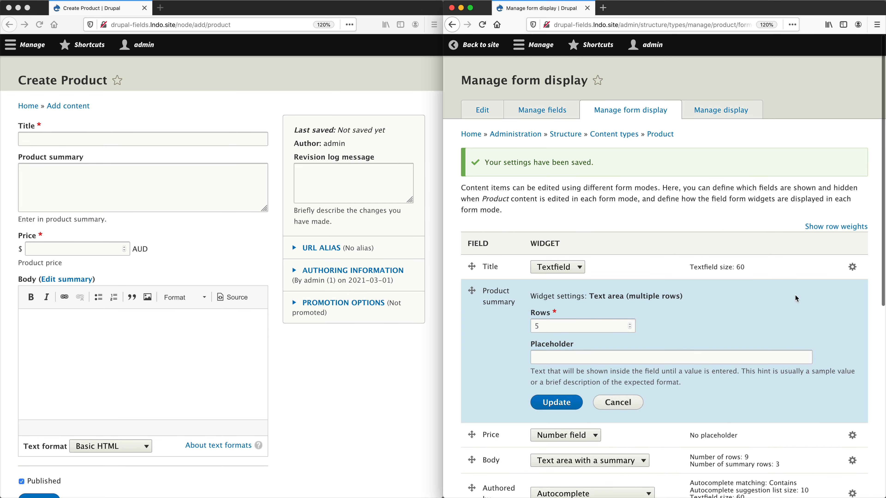
pyautogui.doubleClick(570, 326)
pyautogui.write('3')
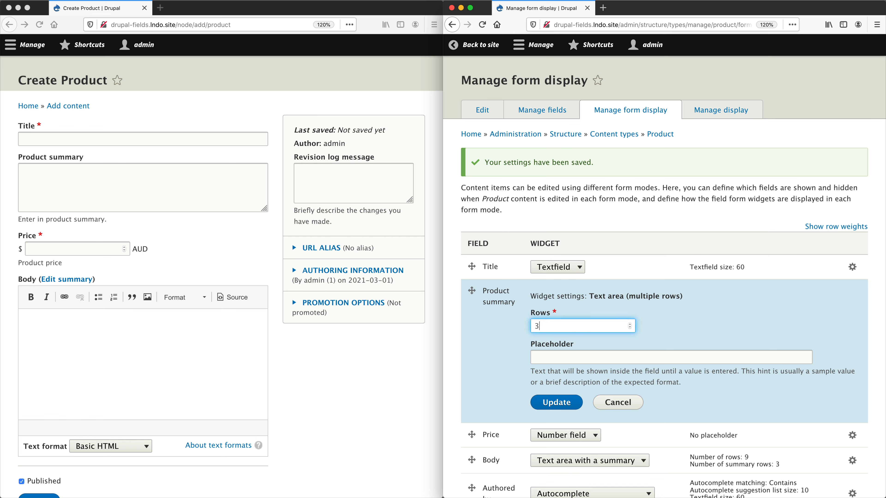
pyautogui.click(556, 402)
pyautogui.scroll(-5, 552, 353)
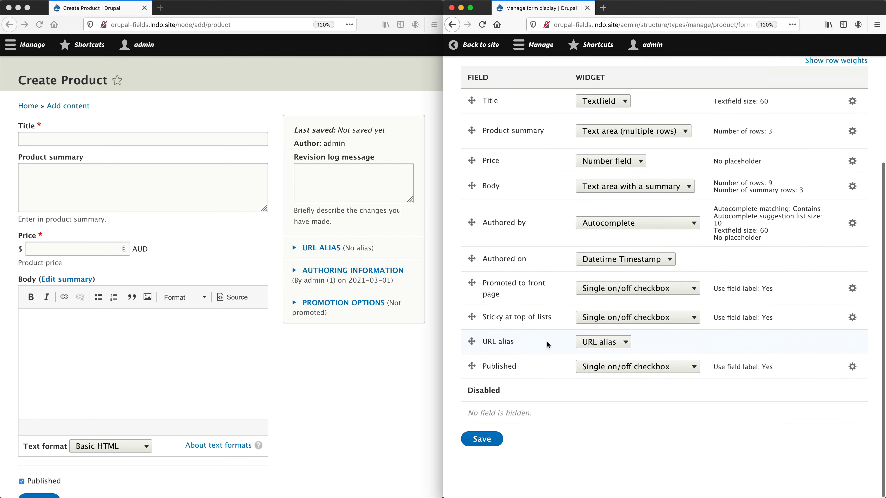
pyautogui.click(482, 439)
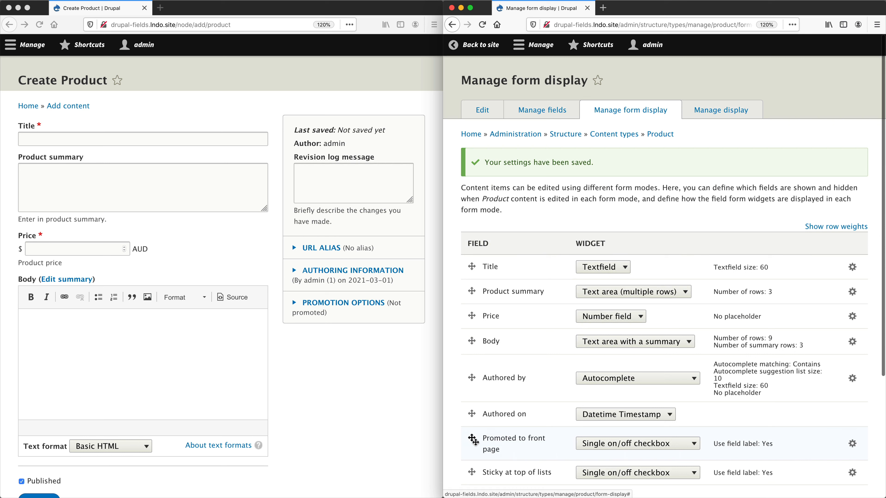
pyautogui.click(307, 360)
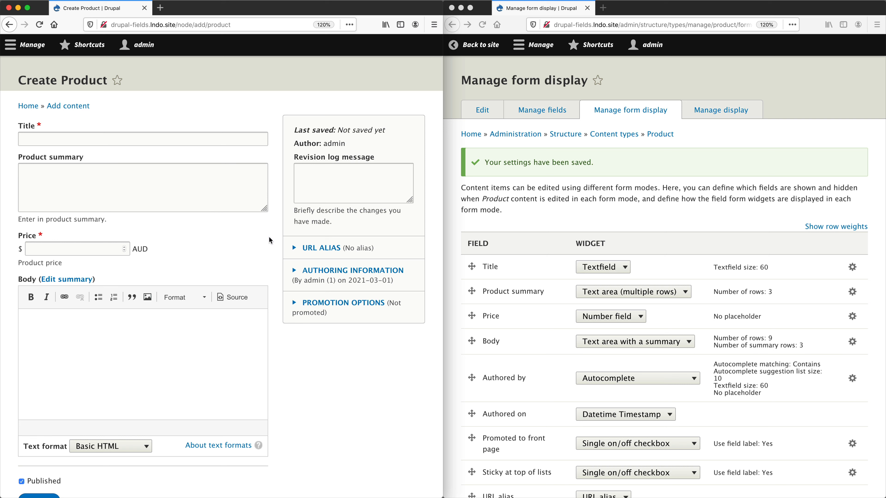
pyautogui.press('super+r')
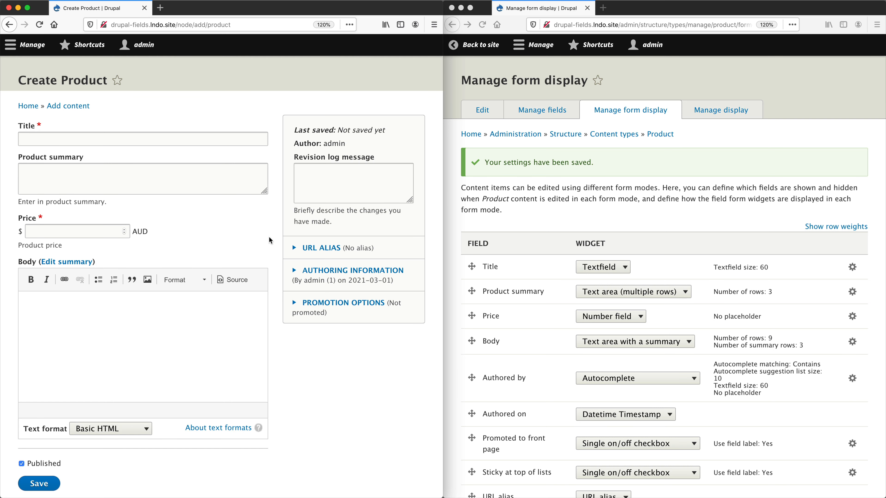